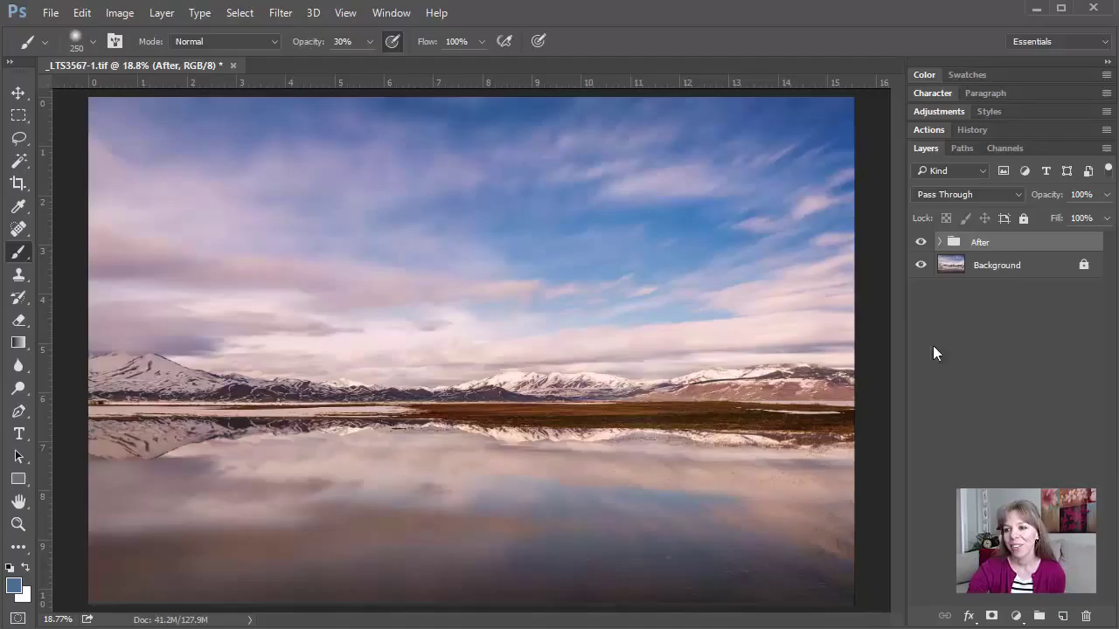
Step: Compare the After group with the original, delete it, and duplicate the Background layer
click(933, 303)
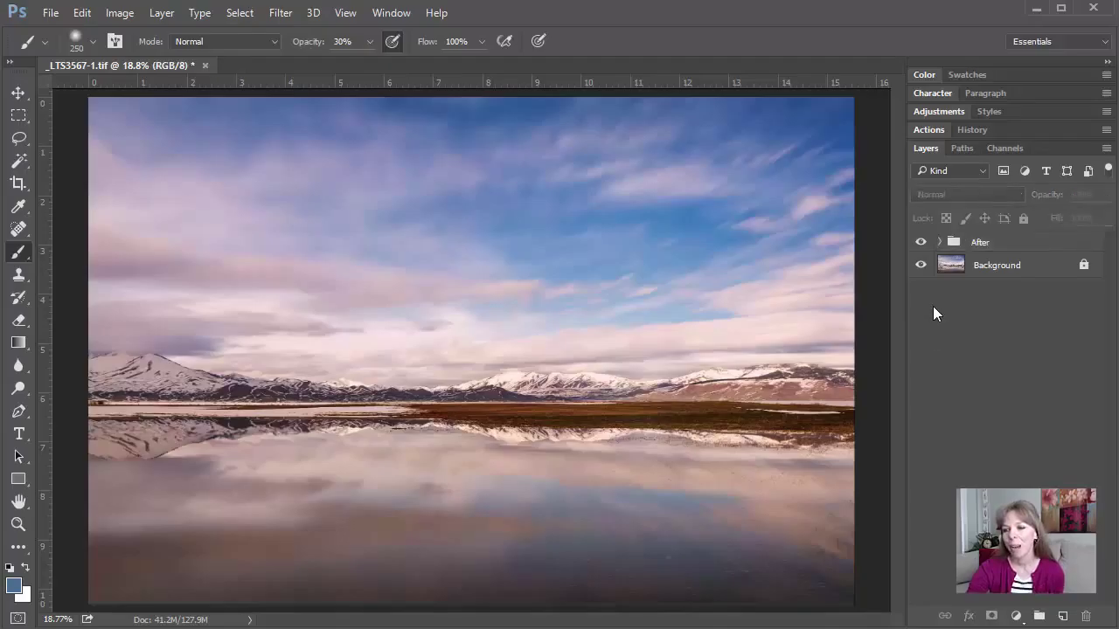
click(920, 242)
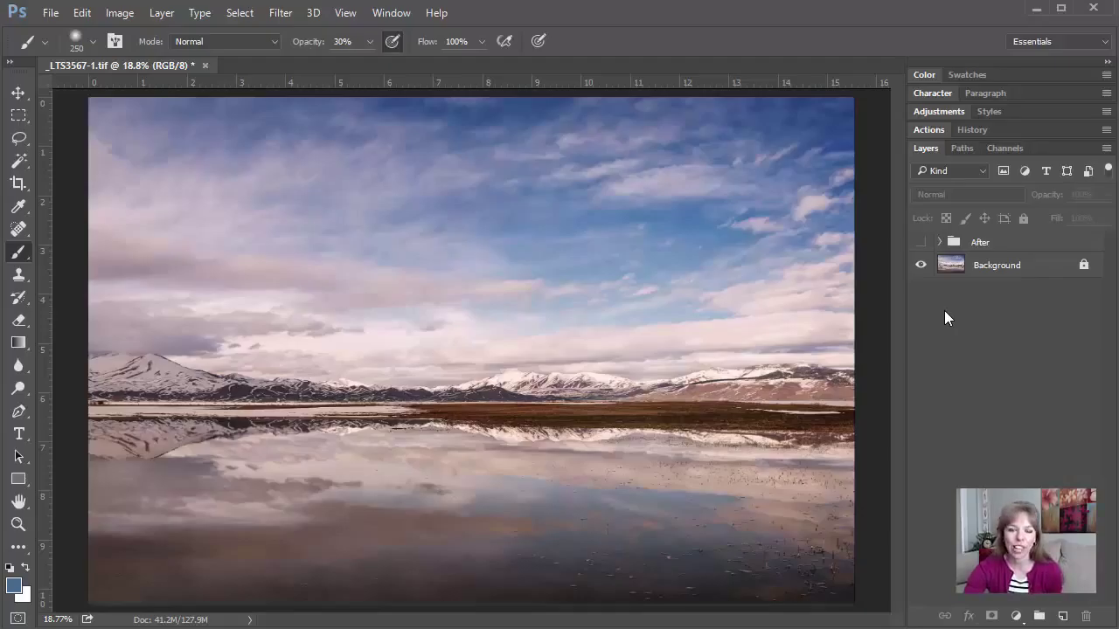
click(920, 243)
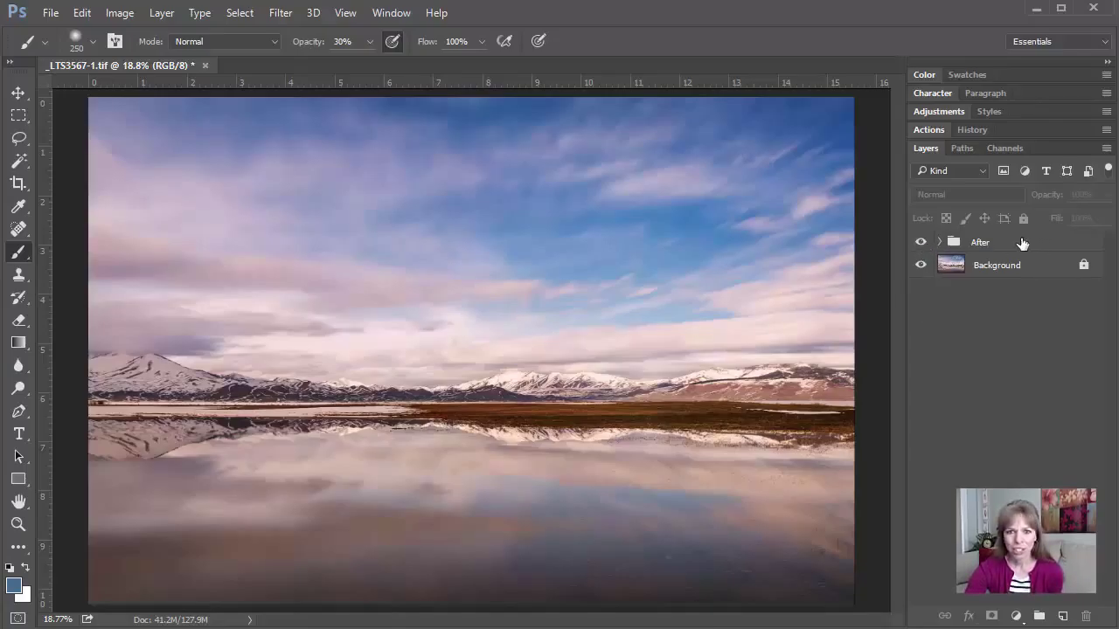
drag(1012, 244, 1087, 615)
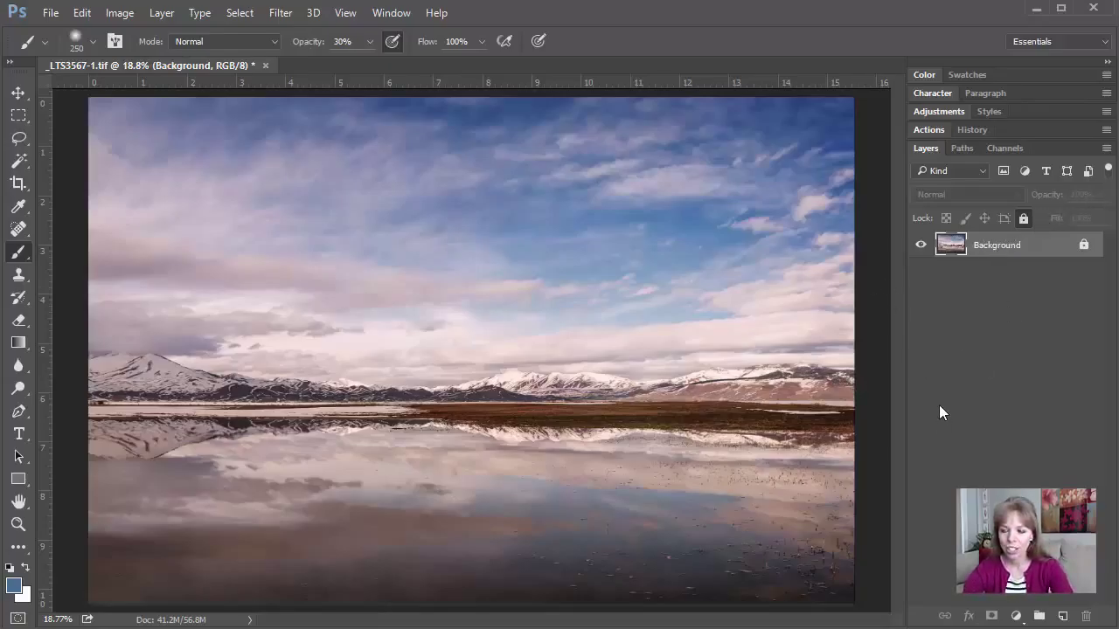
key(ctrl+j)
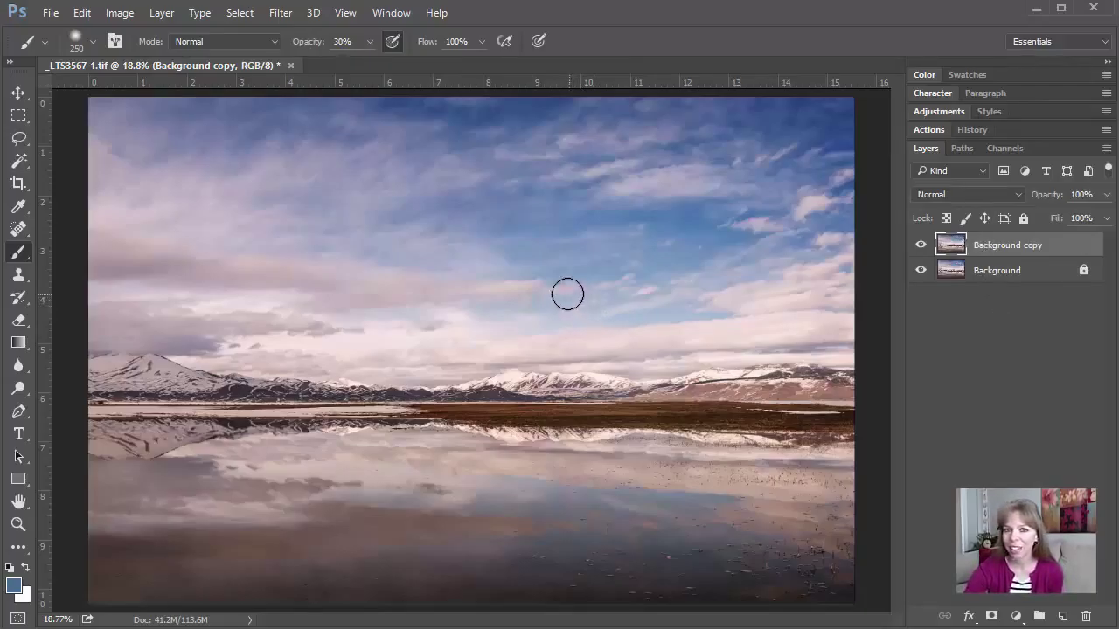
Step: Apply a Radial Blur to Background copy using the Zoom method, Amount 20, Good quality
click(279, 16)
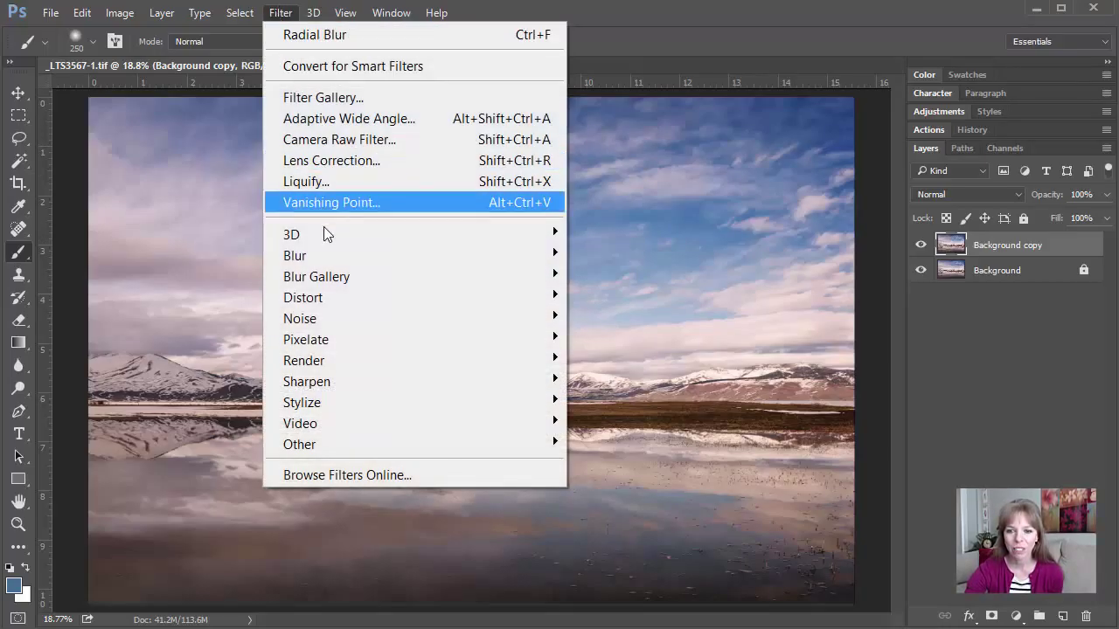
mouse_move(305, 257)
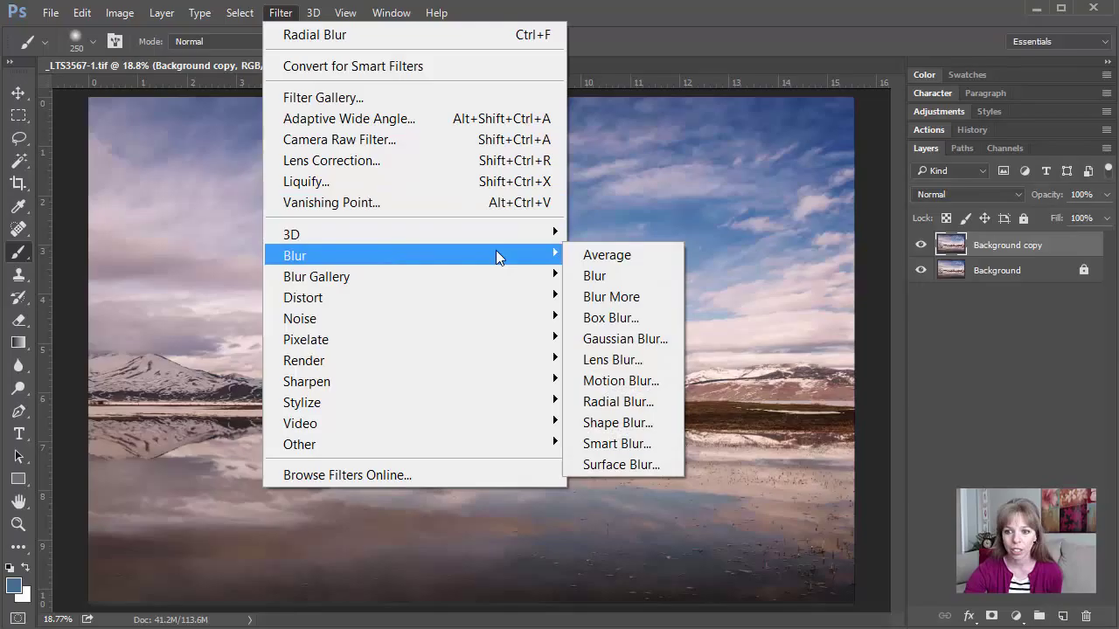
click(602, 401)
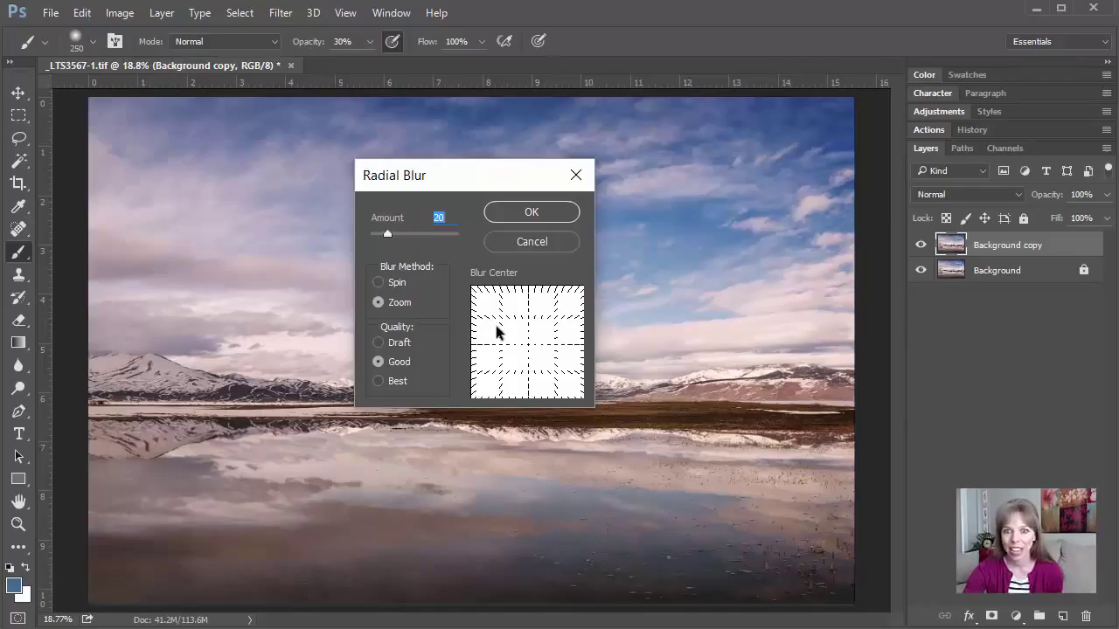
click(381, 281)
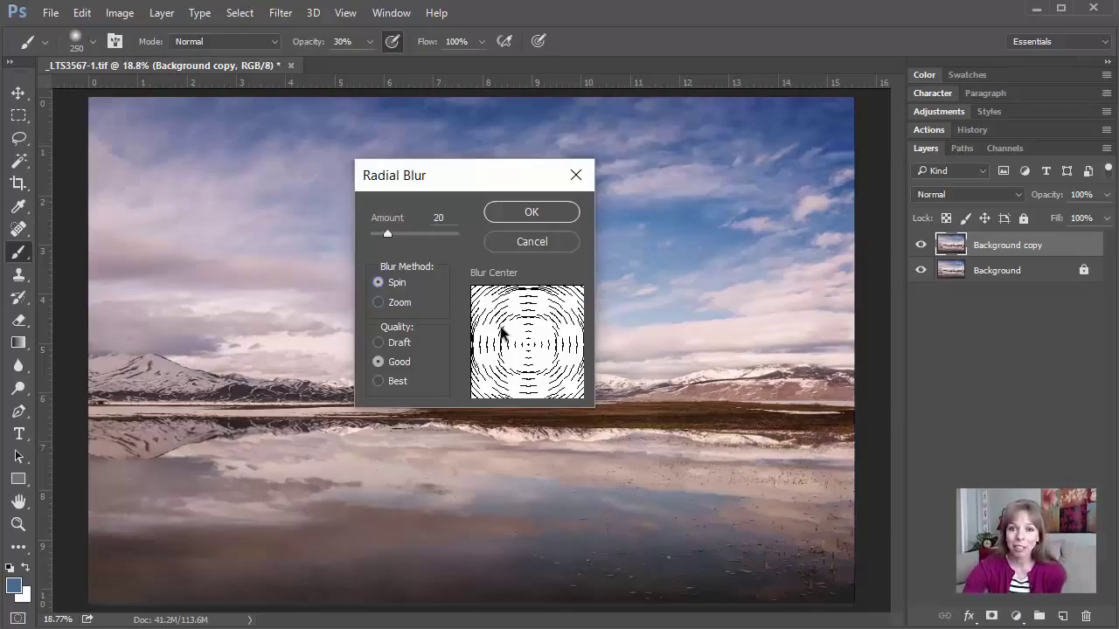
click(377, 303)
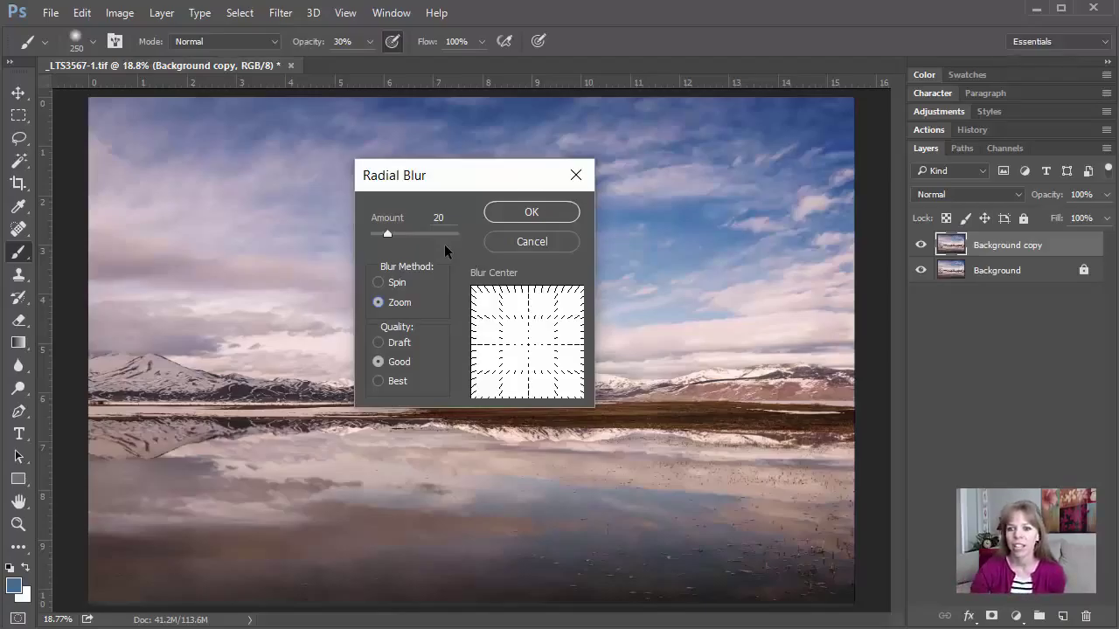
click(522, 213)
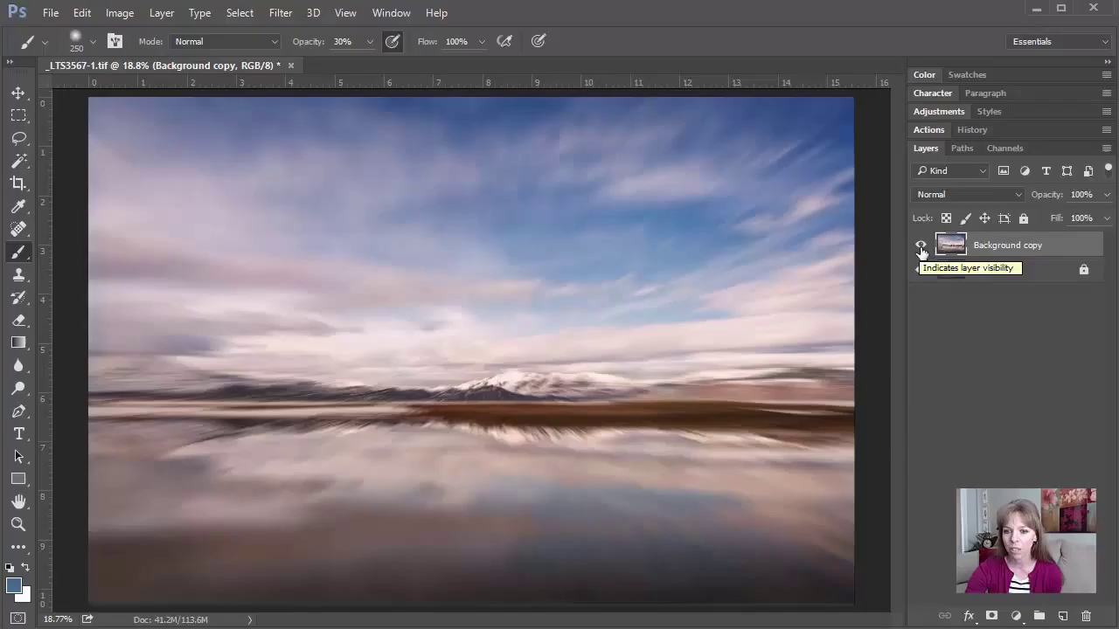
Step: Set the blurred Background copy layer's opacity to 60%
click(1079, 194)
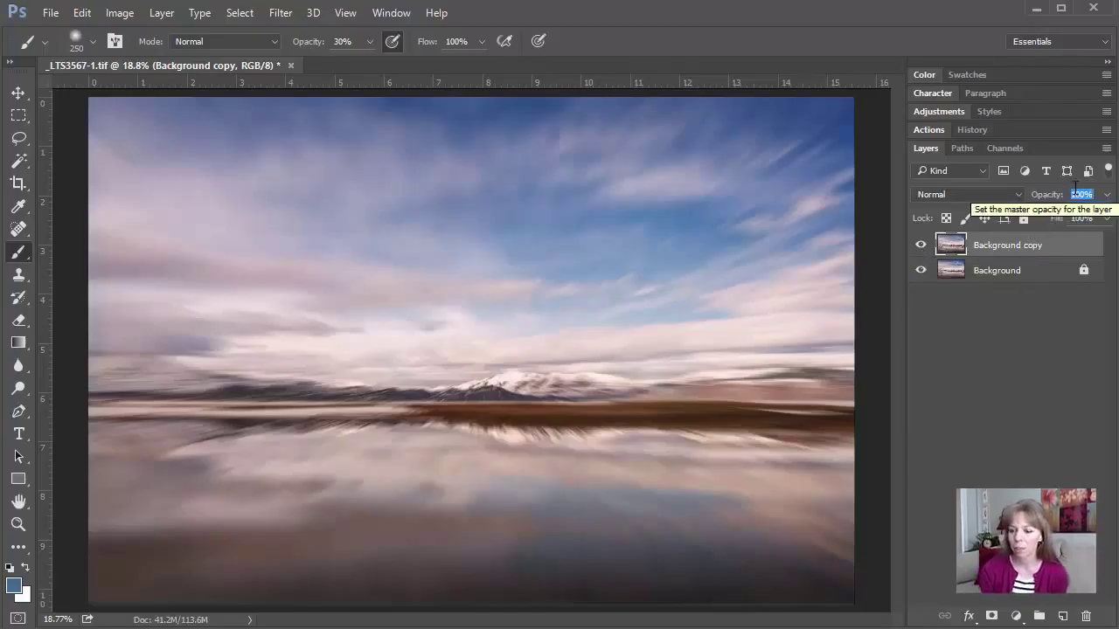
text(60)
key(Return)
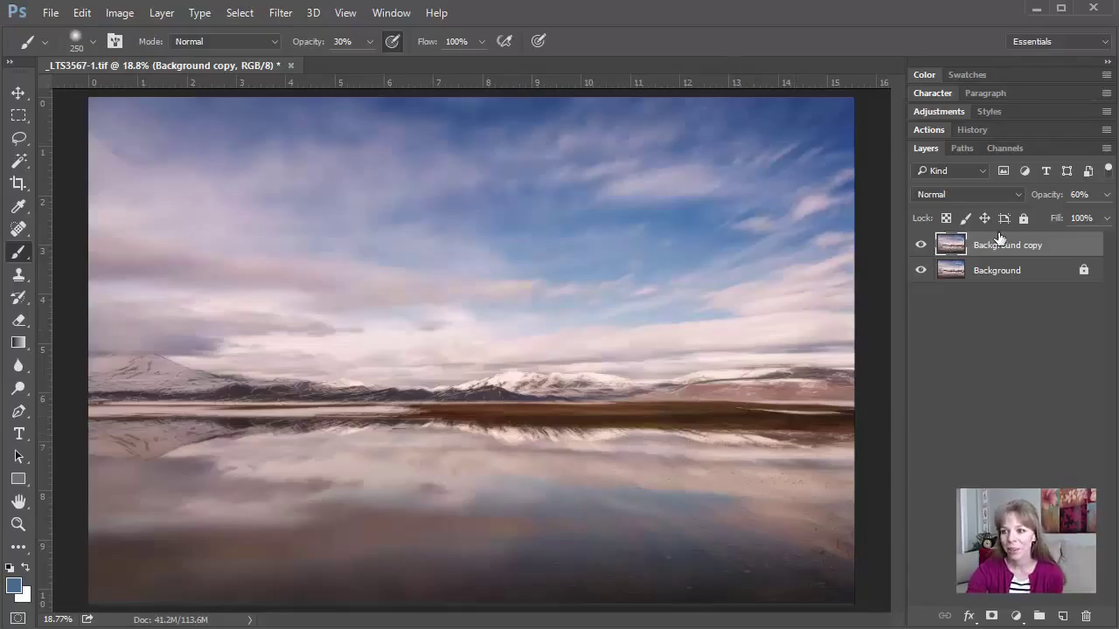
Step: Add a layer mask and paint black at 100% brush opacity over the left and right mountains and reflections
click(991, 616)
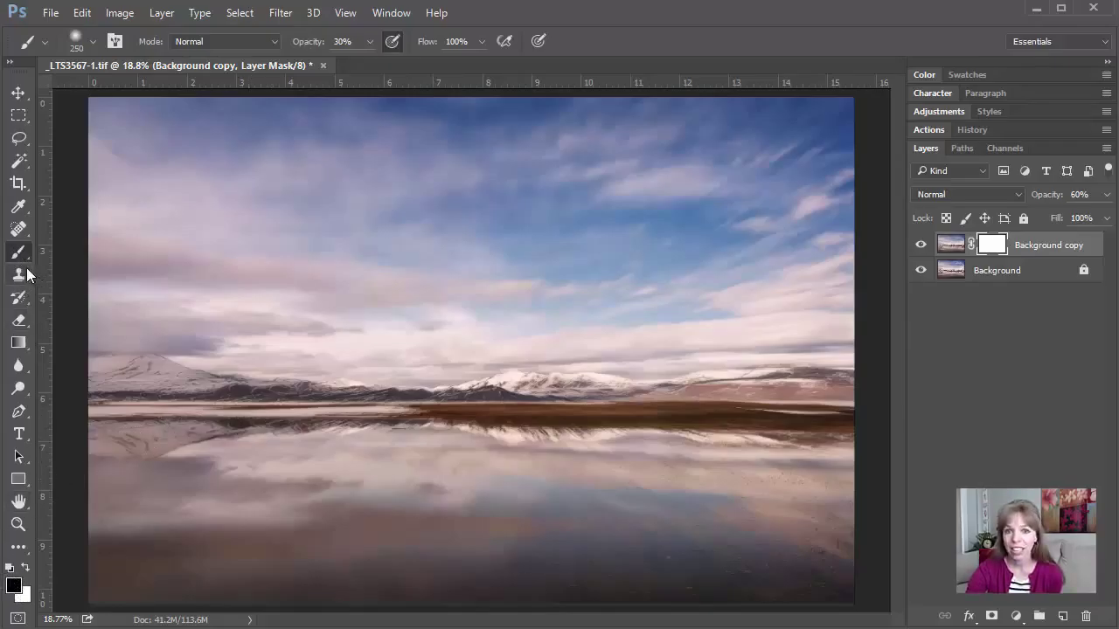
click(348, 41)
key(Return)
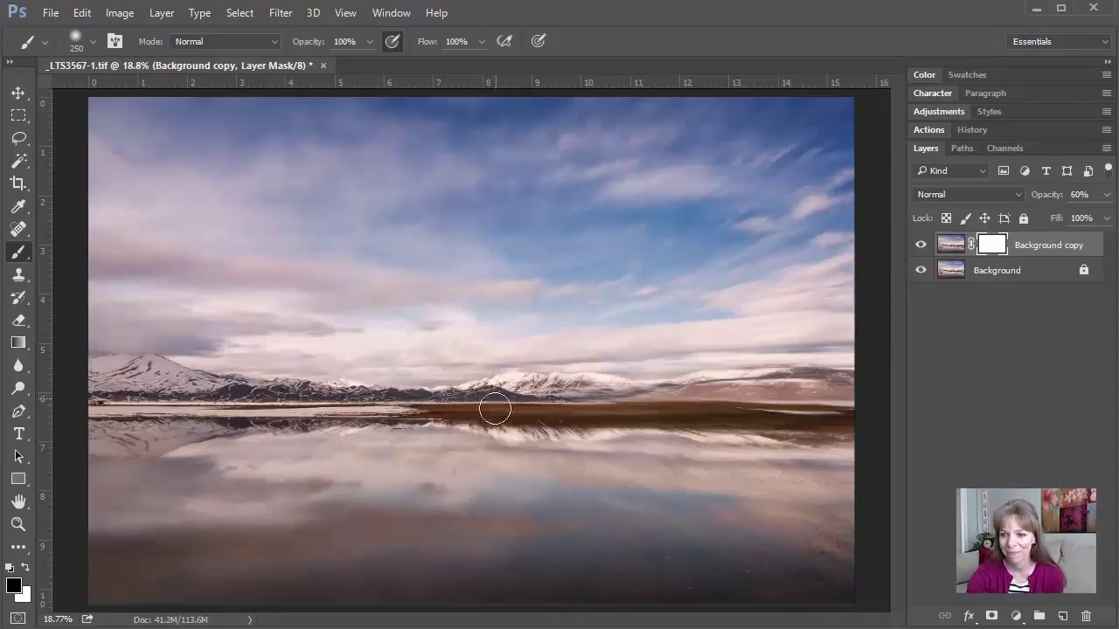
mouse_move(590, 412)
mouse_down()
mouse_move(631, 392)
mouse_move(775, 379)
mouse_move(856, 392)
mouse_move(766, 426)
mouse_up()
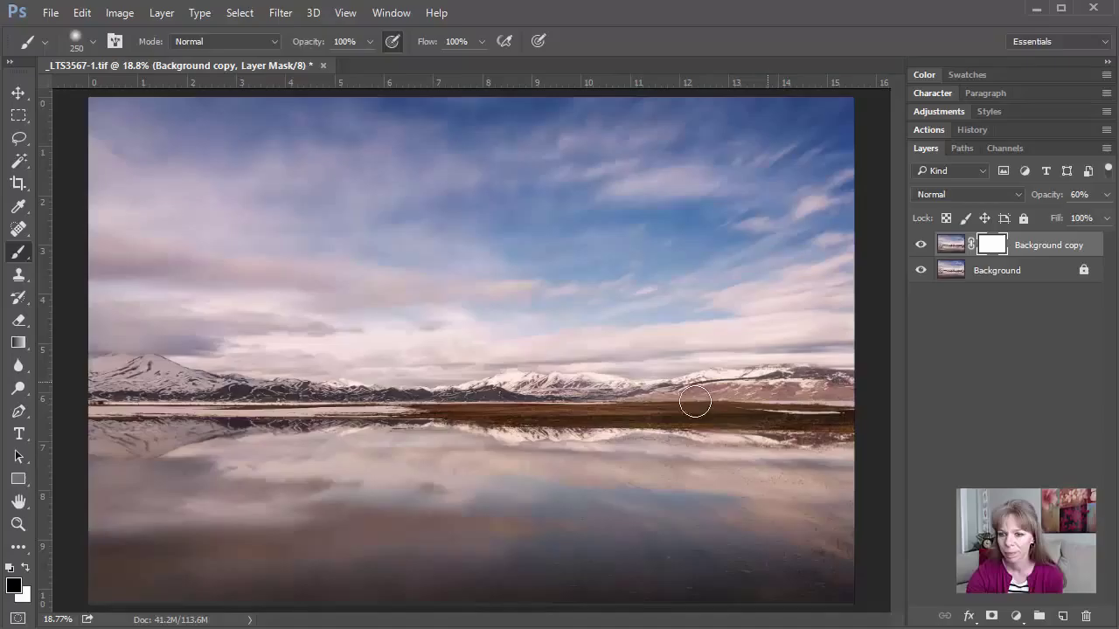
mouse_move(152, 437)
mouse_down()
mouse_move(87, 427)
mouse_move(158, 375)
mouse_move(114, 372)
mouse_move(256, 384)
mouse_move(285, 398)
mouse_up()
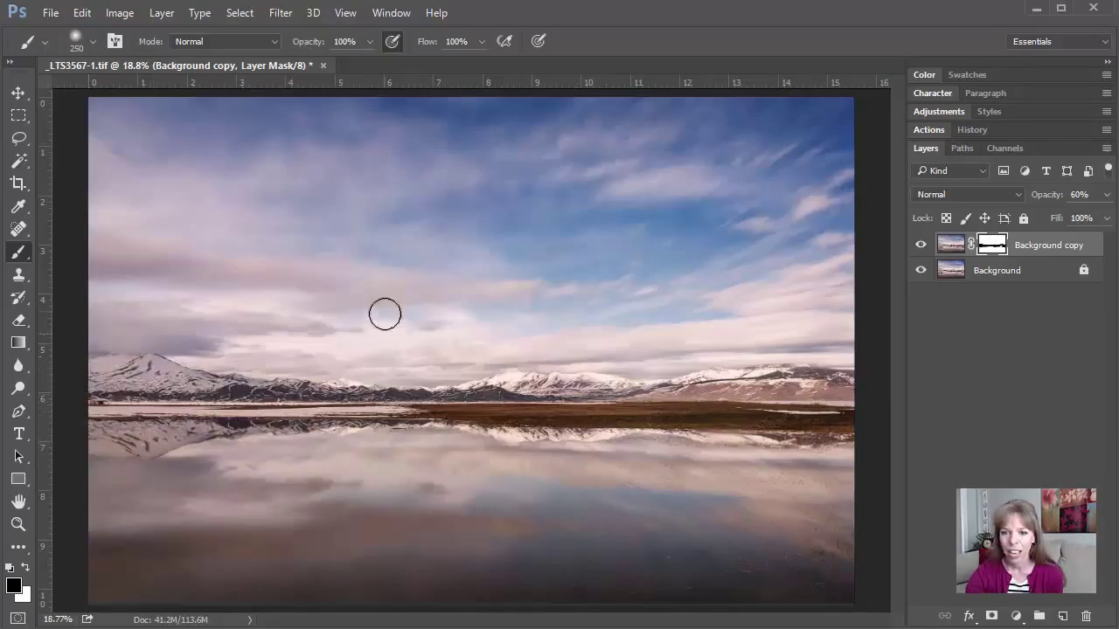
Step: Paint black at 30% brush opacity along the mountain ridge and across the reflections
click(340, 41)
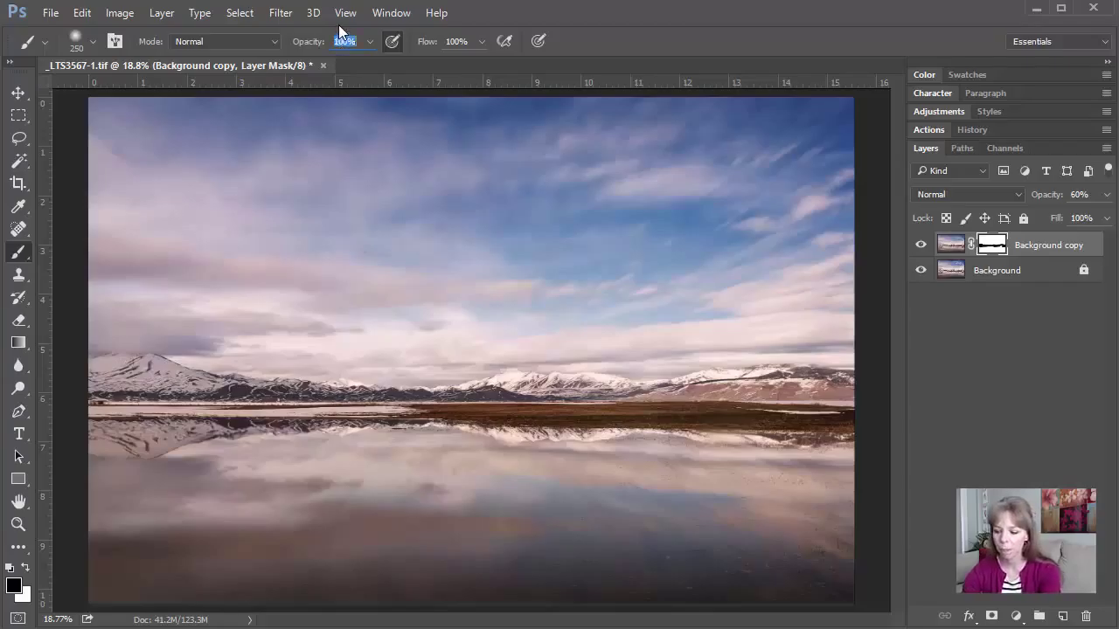
key(Return)
mouse_move(87, 379)
mouse_down()
mouse_move(163, 360)
mouse_move(388, 391)
mouse_move(703, 379)
mouse_move(749, 365)
mouse_move(857, 381)
mouse_move(774, 380)
mouse_up()
mouse_move(847, 429)
mouse_down()
mouse_move(789, 450)
mouse_move(629, 431)
mouse_move(570, 447)
mouse_move(357, 425)
mouse_move(215, 432)
mouse_move(159, 449)
mouse_move(88, 432)
mouse_move(135, 446)
mouse_move(263, 413)
mouse_move(664, 433)
mouse_move(876, 428)
mouse_up()
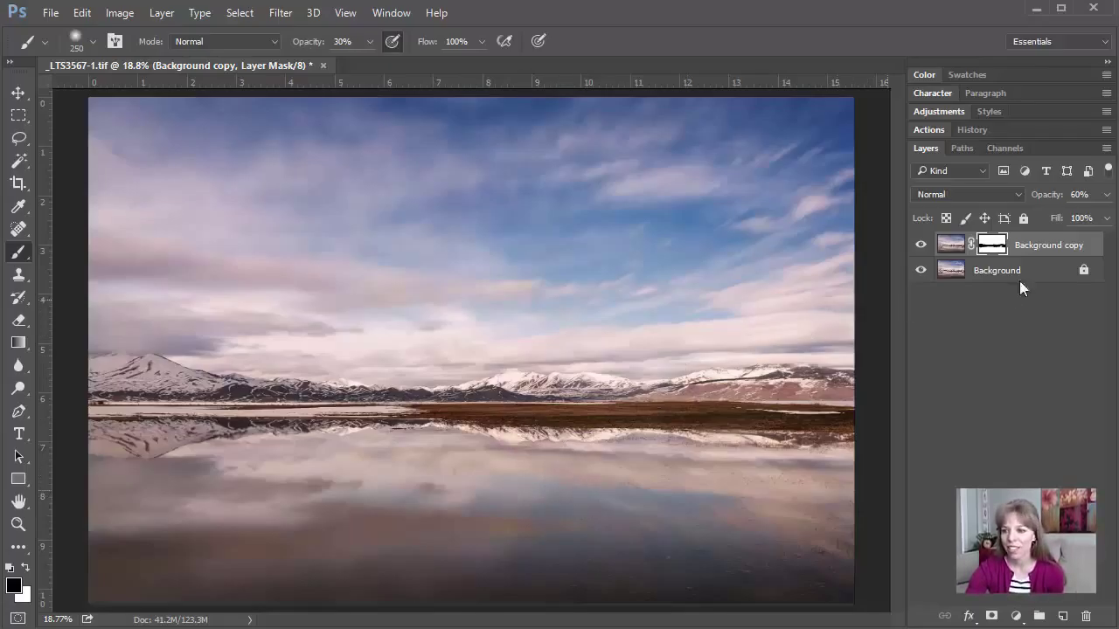
Step: Add a Vibrance adjustment layer above Background copy with Vibrance +38 and Saturation +17
click(951, 244)
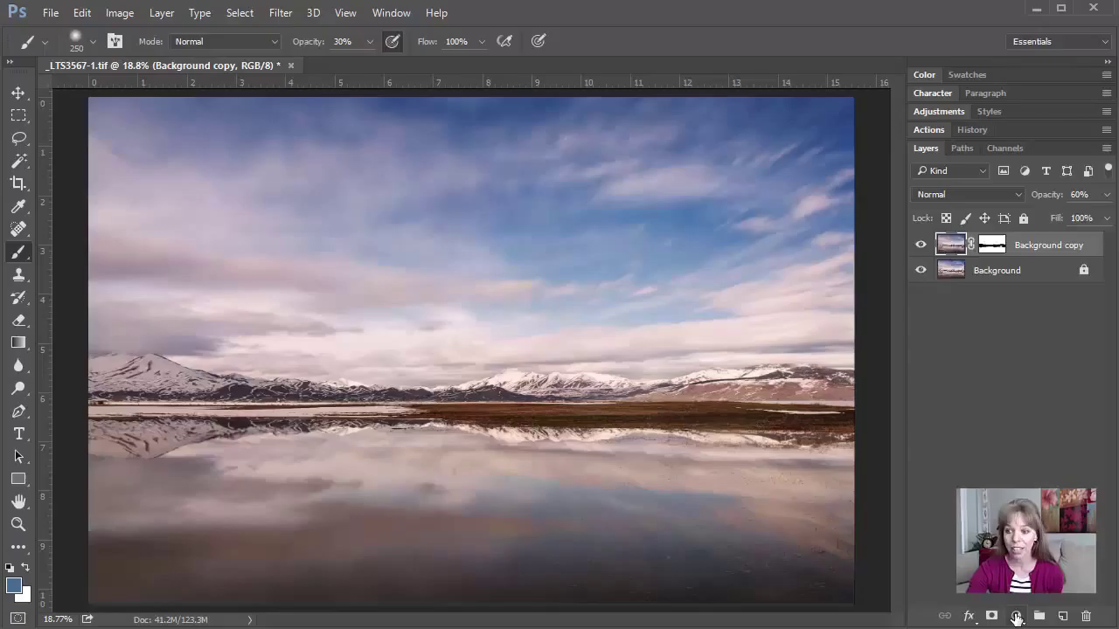
click(1016, 616)
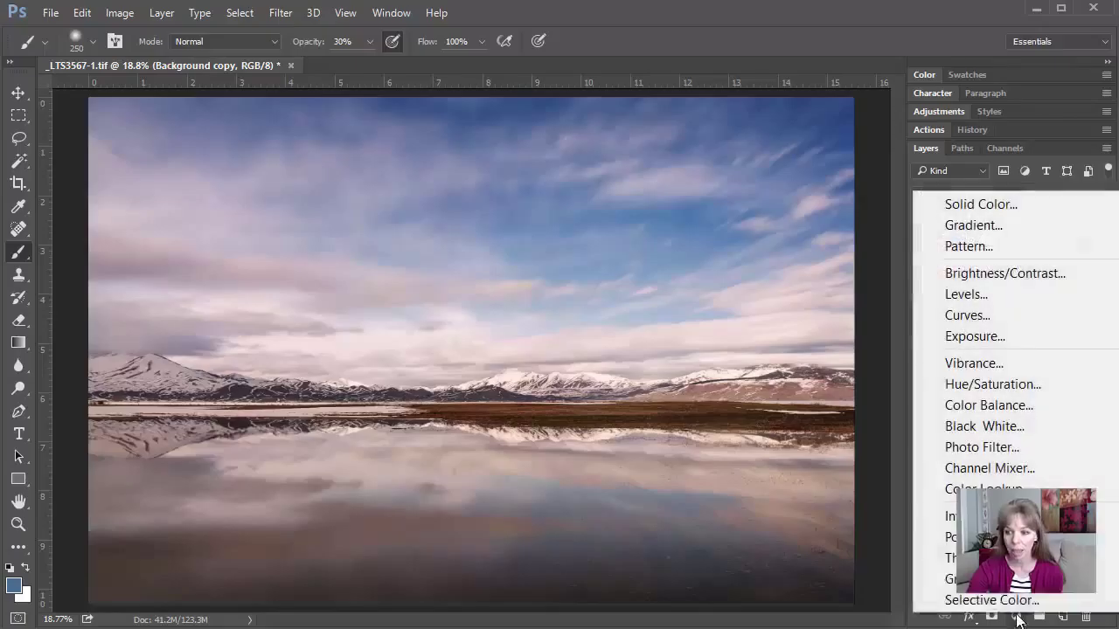
click(981, 364)
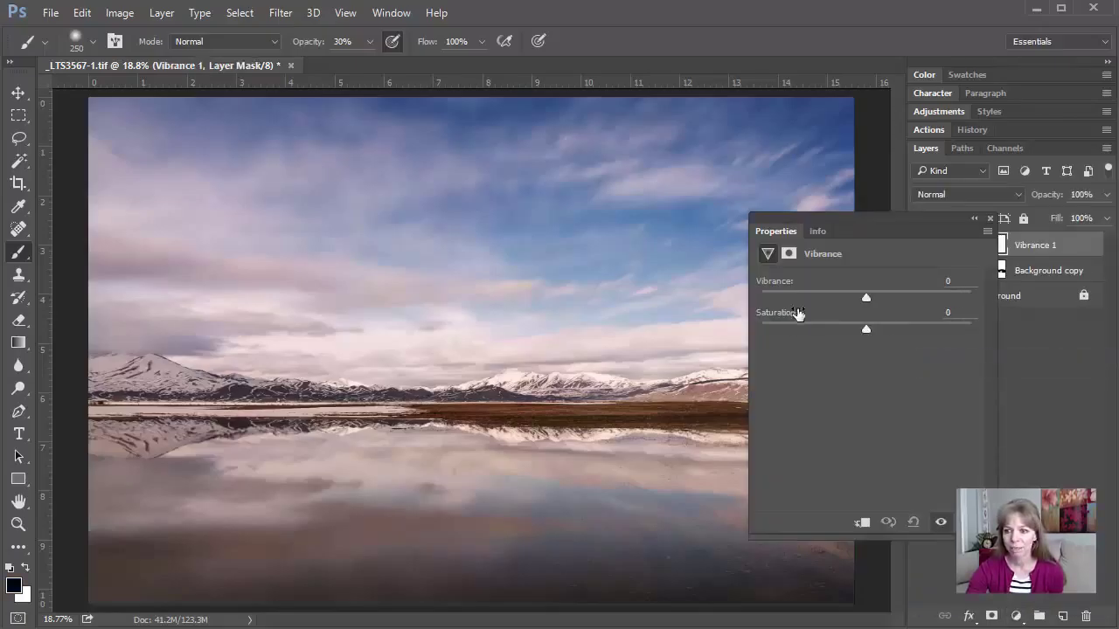
drag(863, 296, 902, 297)
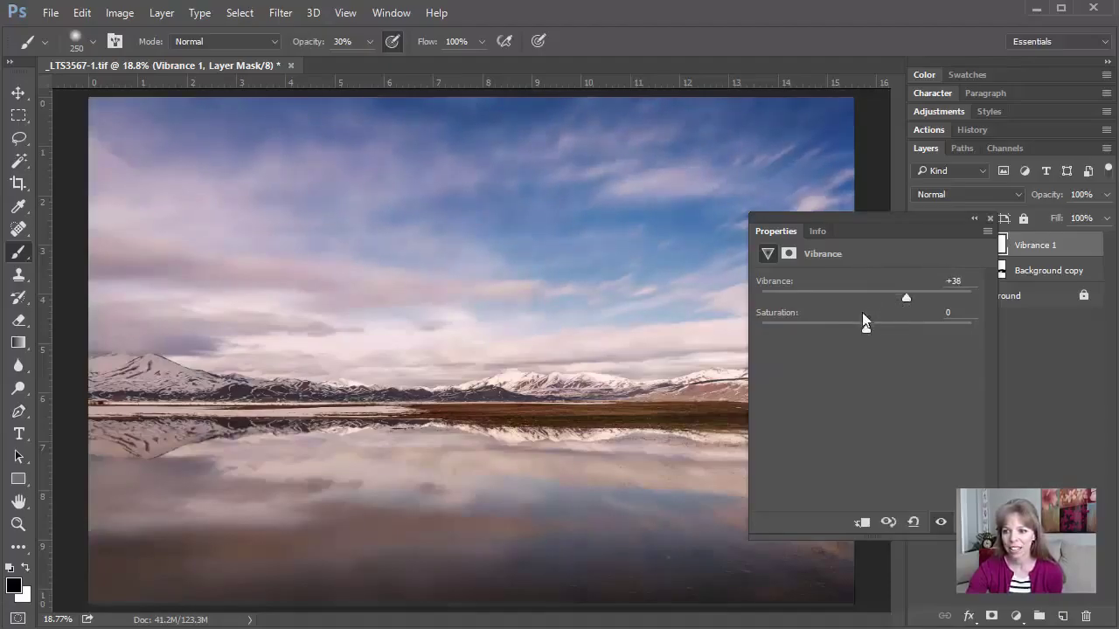
drag(863, 325, 880, 329)
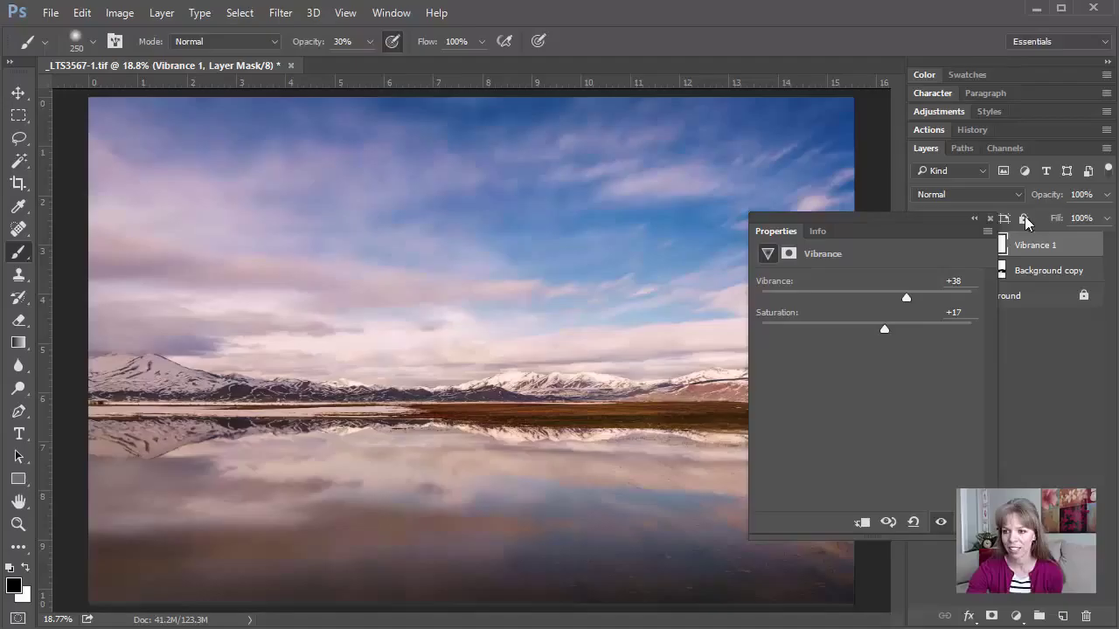
click(990, 218)
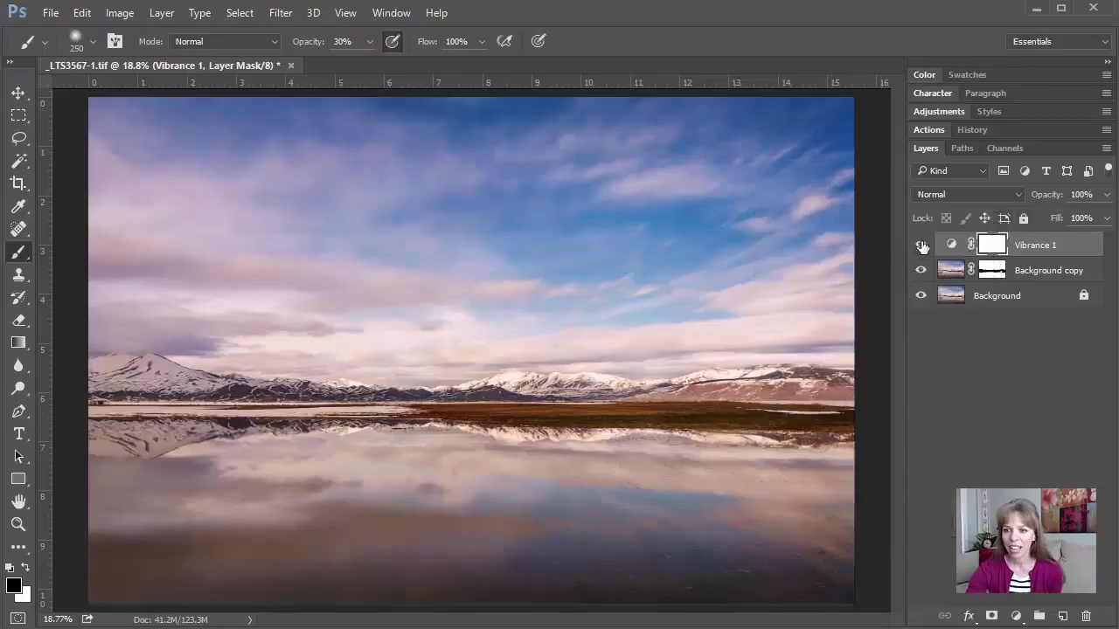
click(920, 245)
click(920, 246)
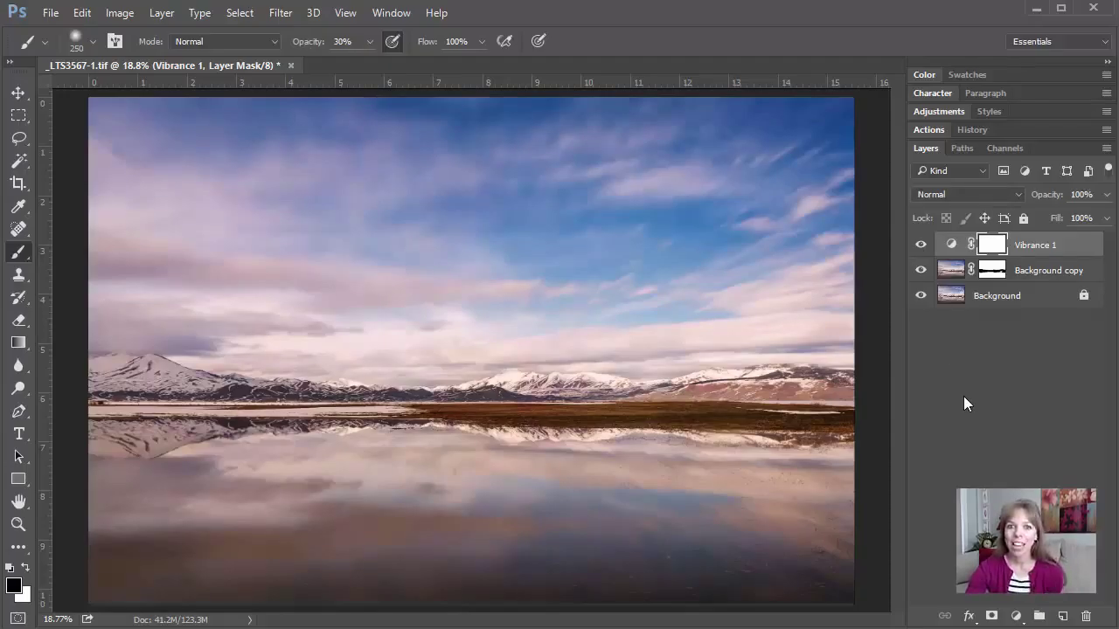
alt+click(920, 297)
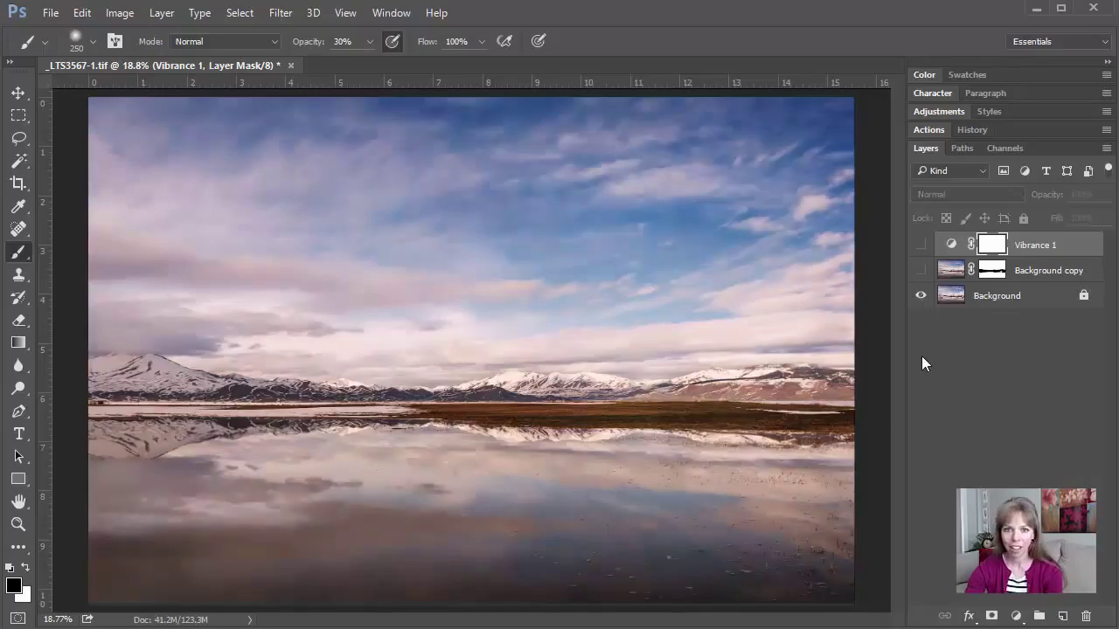
alt+click(920, 297)
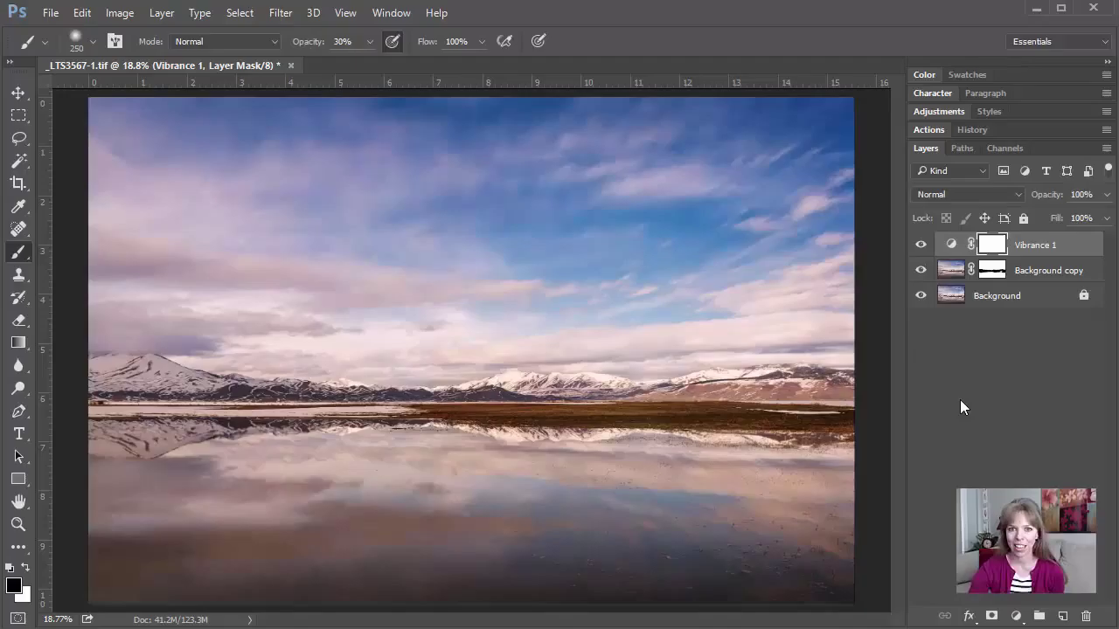